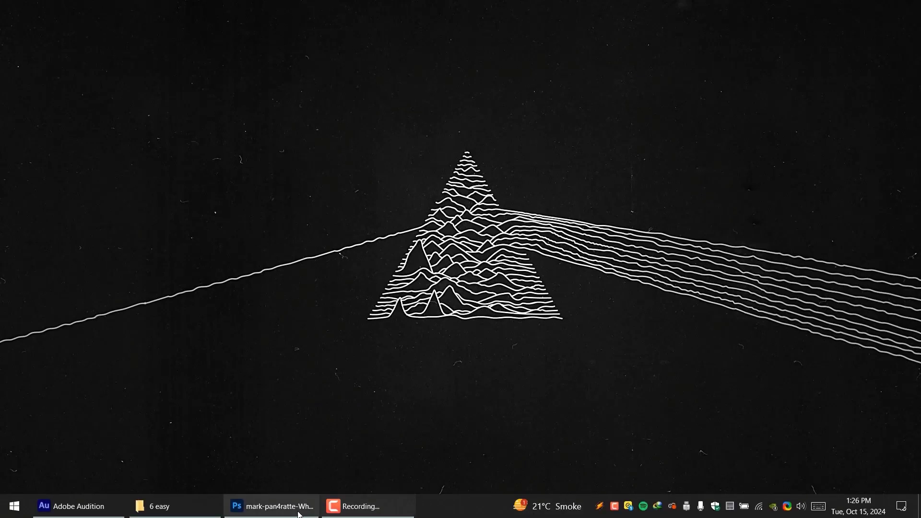
Duplicate the portrait's Background as Layer 1 and convert Layer 1 to a Smart Object
left_click(297, 503)
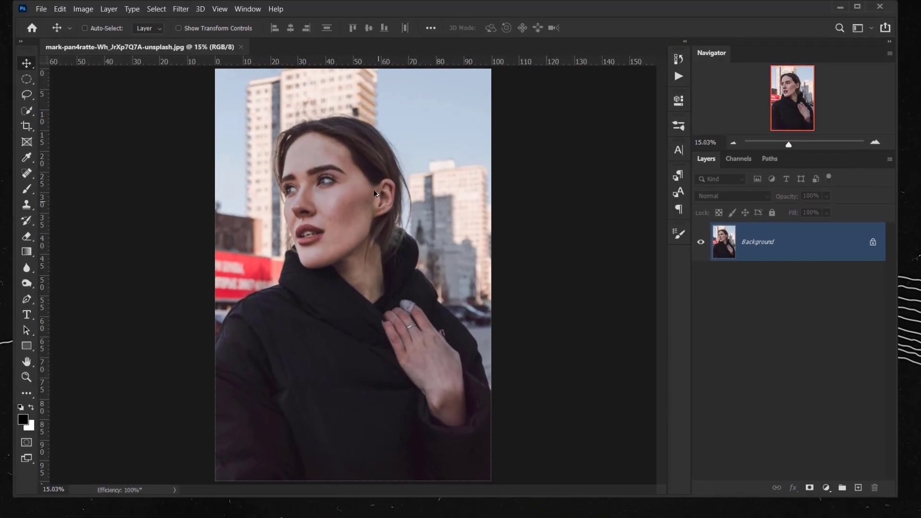
scroll(385, 192, "up", 3)
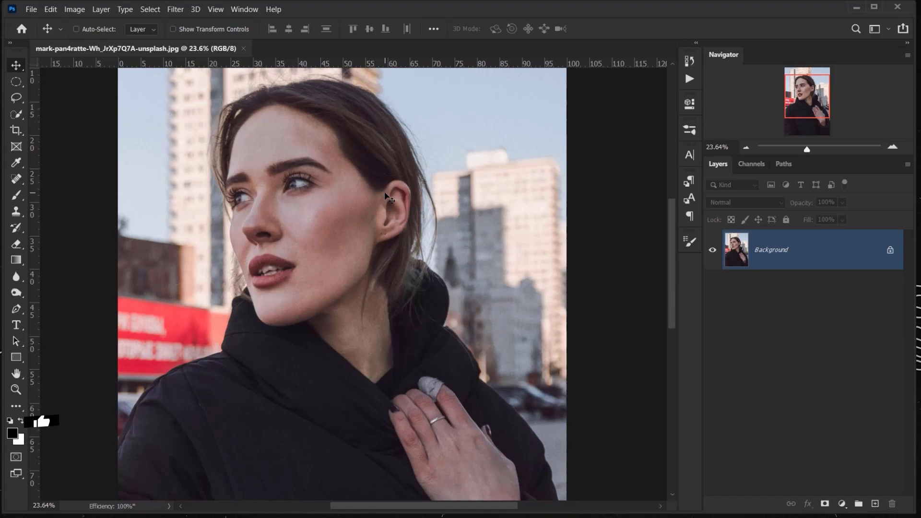
scroll(386, 193, "down", 3)
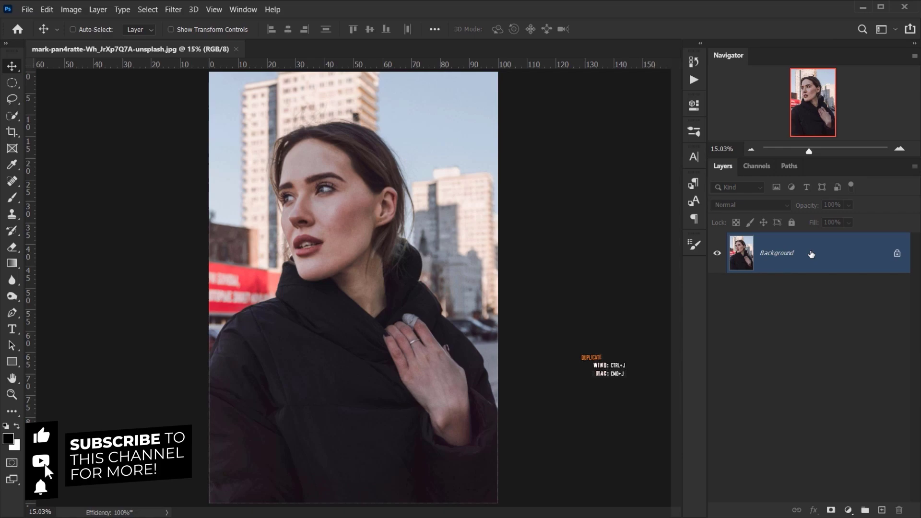
key("ctrl+j")
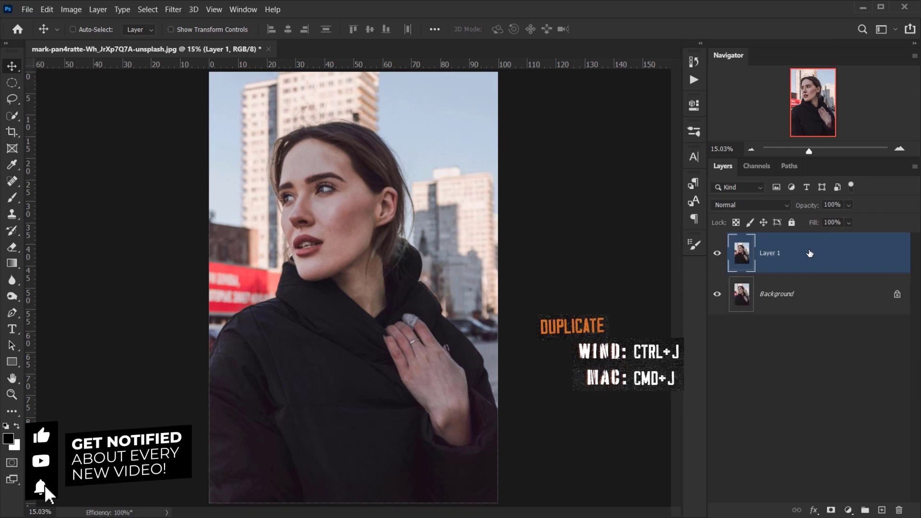
right_click(800, 255)
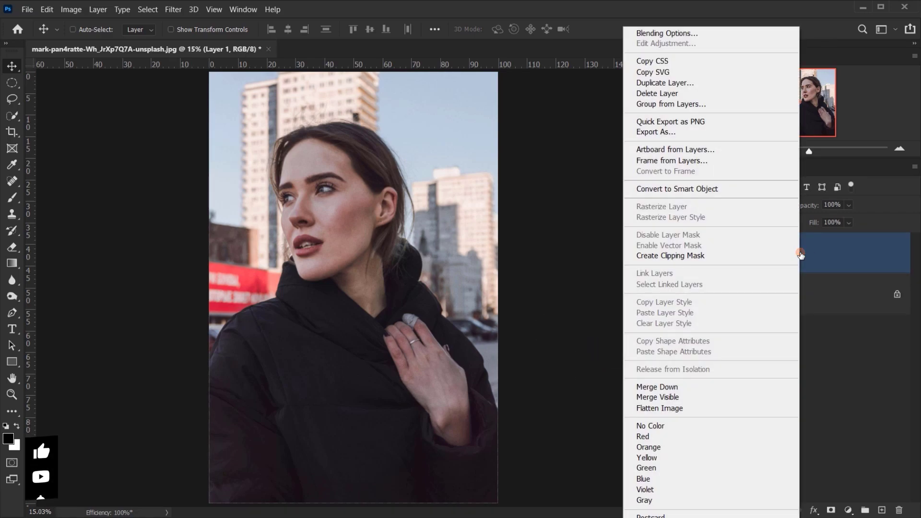
left_click(697, 192)
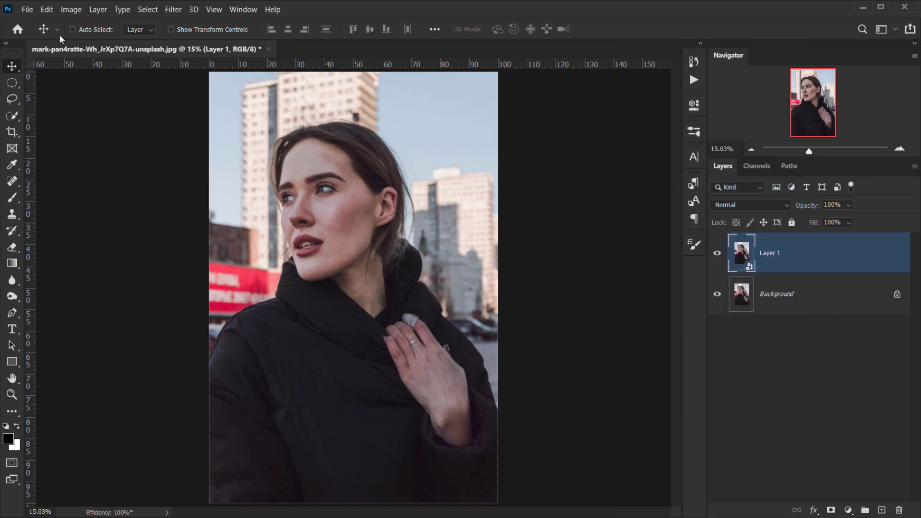
Apply a Threshold adjustment at level 161 to Layer 1 as a smart filter
left_click(69, 12)
mouse_move(98, 41)
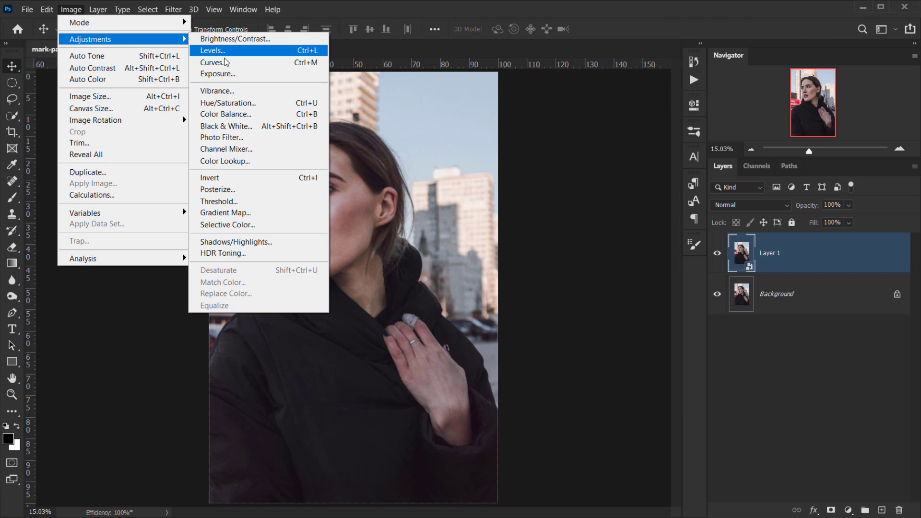
left_click(219, 201)
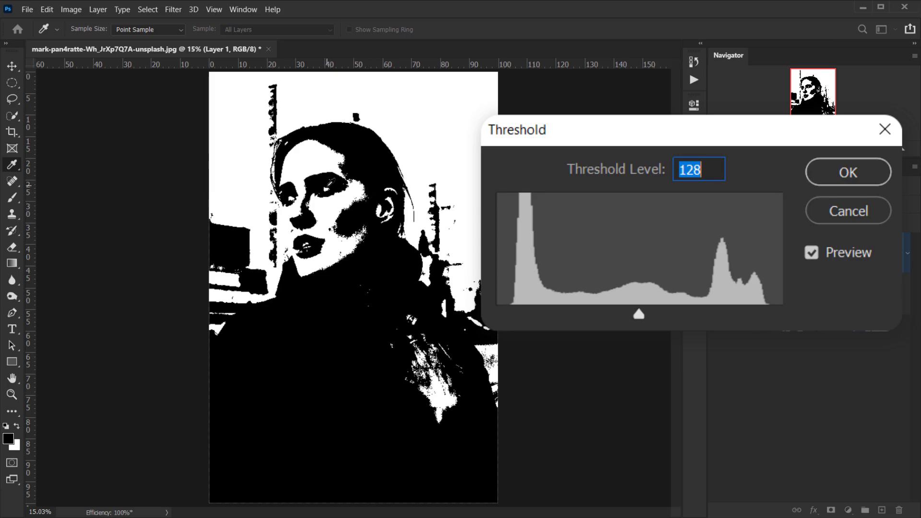
left_click_drag(644, 314, 677, 315)
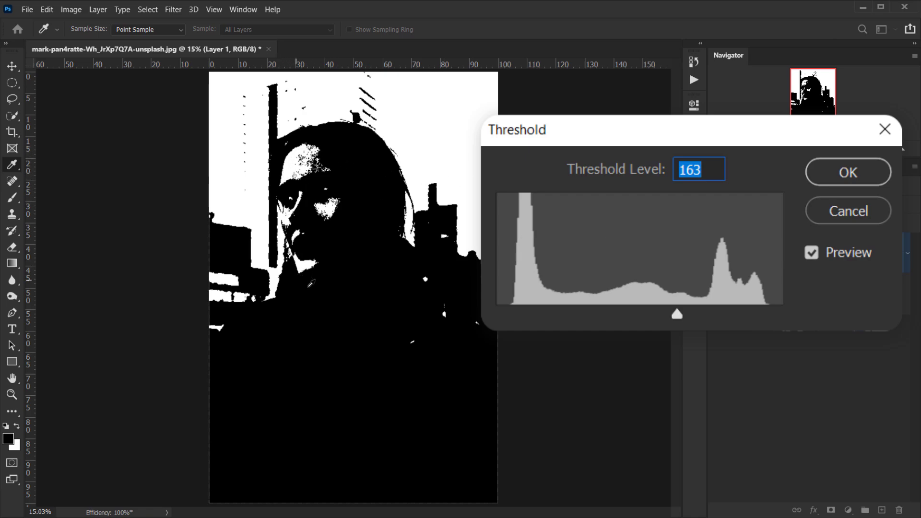
mouse_move(681, 312)
left_mouse_down()
mouse_move(655, 312)
mouse_move(675, 317)
left_mouse_up()
left_click(737, 155)
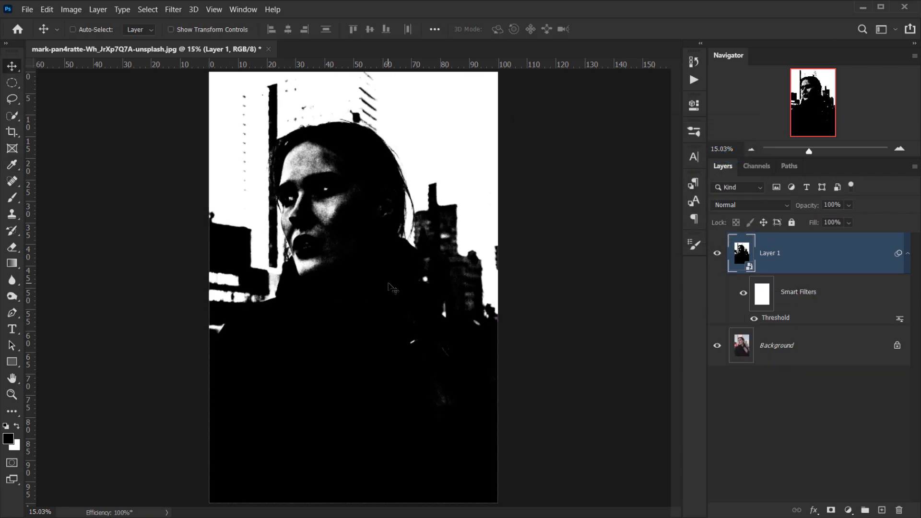
Set Layer 1's blend mode to Screen and zoom in across the face
left_click(761, 204)
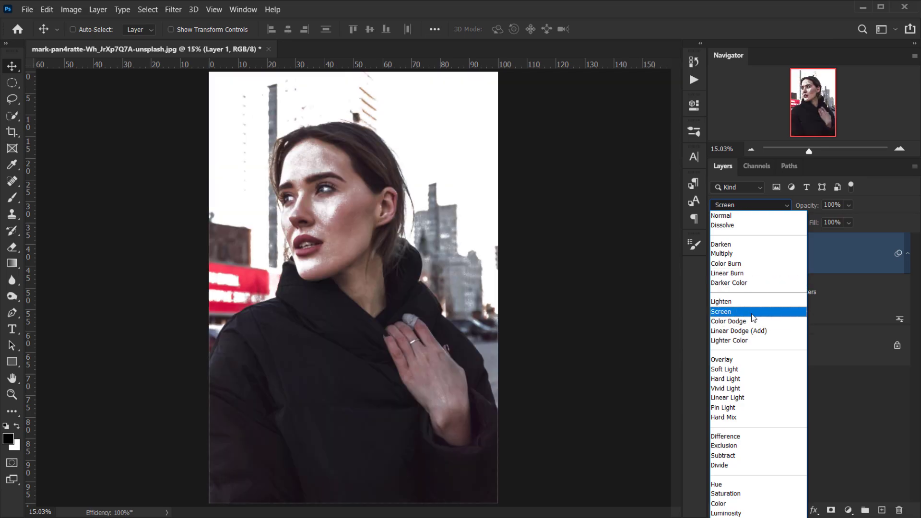
left_click(752, 314)
scroll(326, 212, "up", 8)
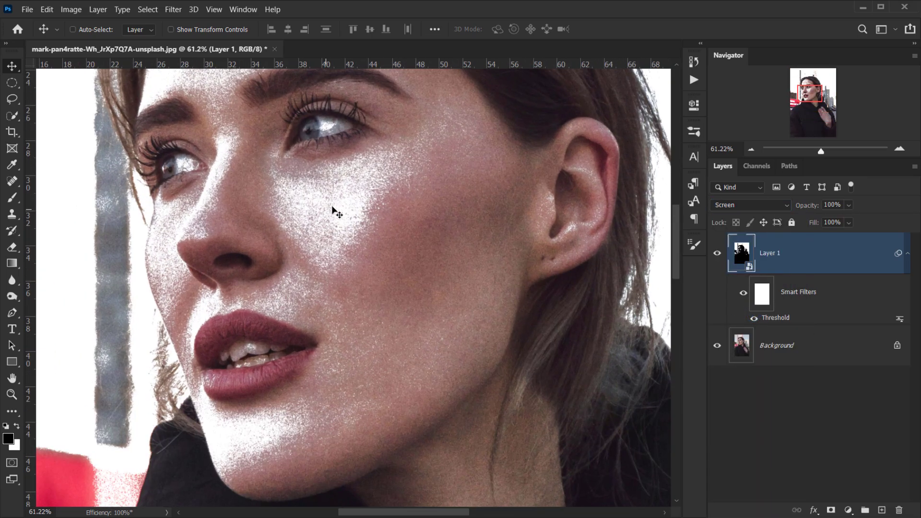
left_click_drag(355, 175, 370, 247)
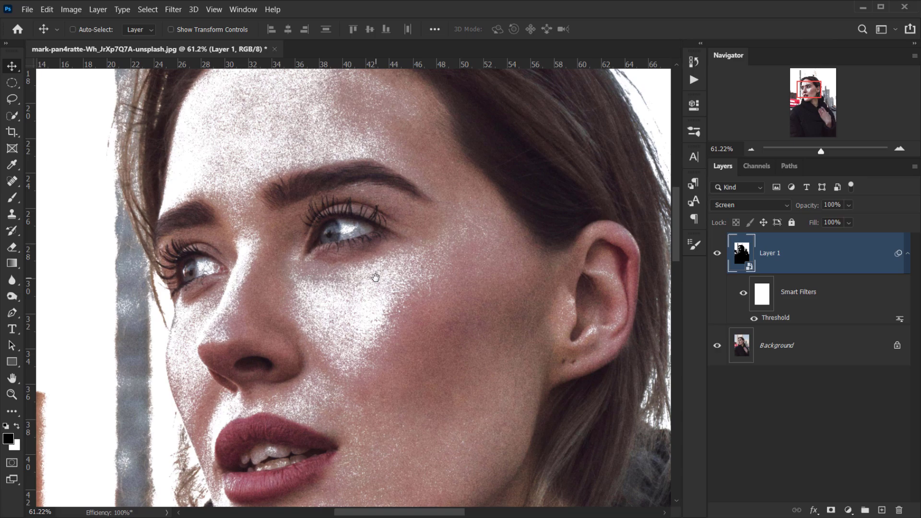
scroll(425, 278, "down", 2)
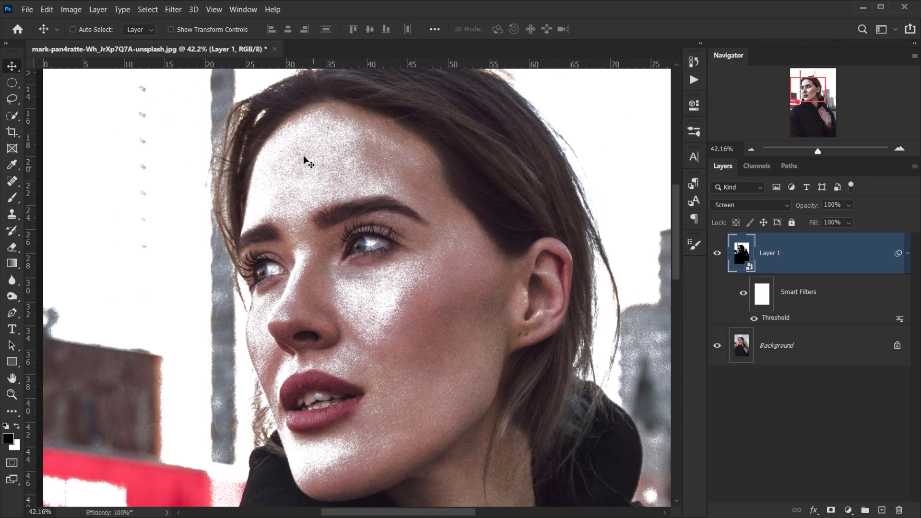
Toggle Layer 1's visibility off and on to compare the Screen highlights over the portrait
left_click(717, 252)
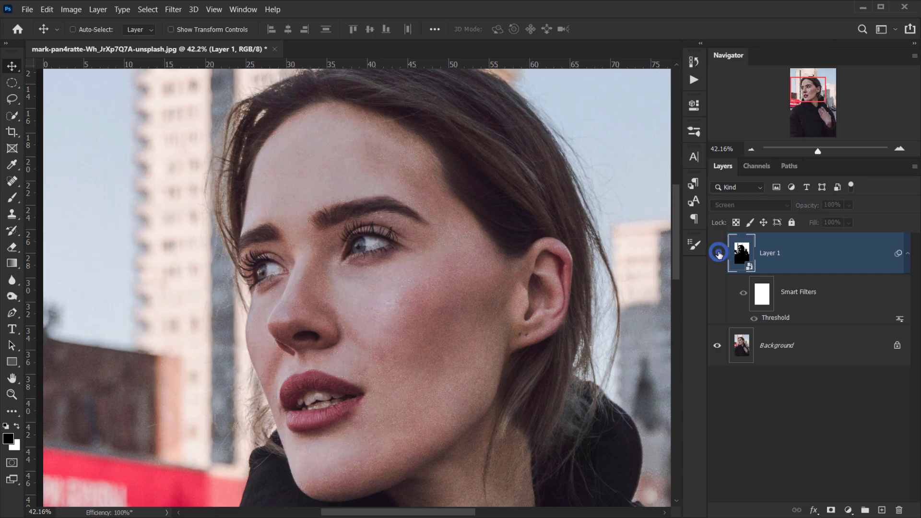
left_click(718, 251)
scroll(367, 296, "up", 2)
scroll(367, 296, "down", 5)
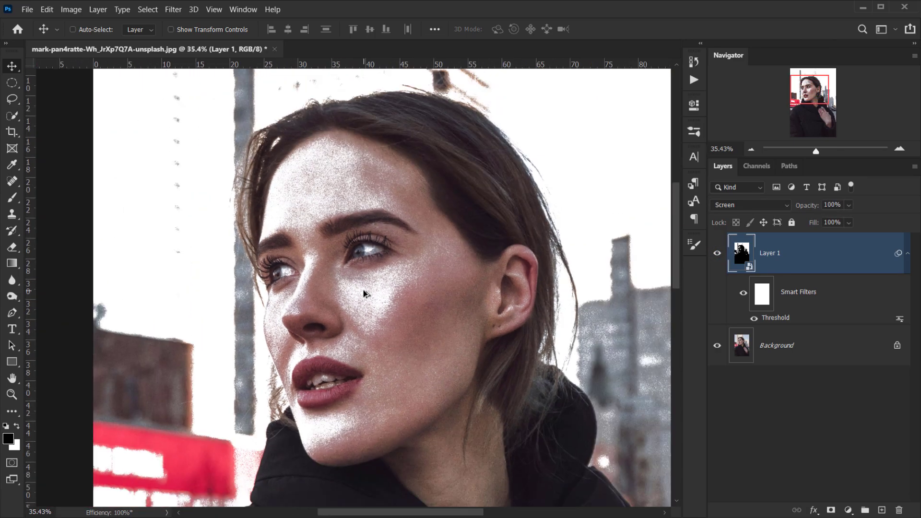
left_click_drag(430, 386, 356, 305)
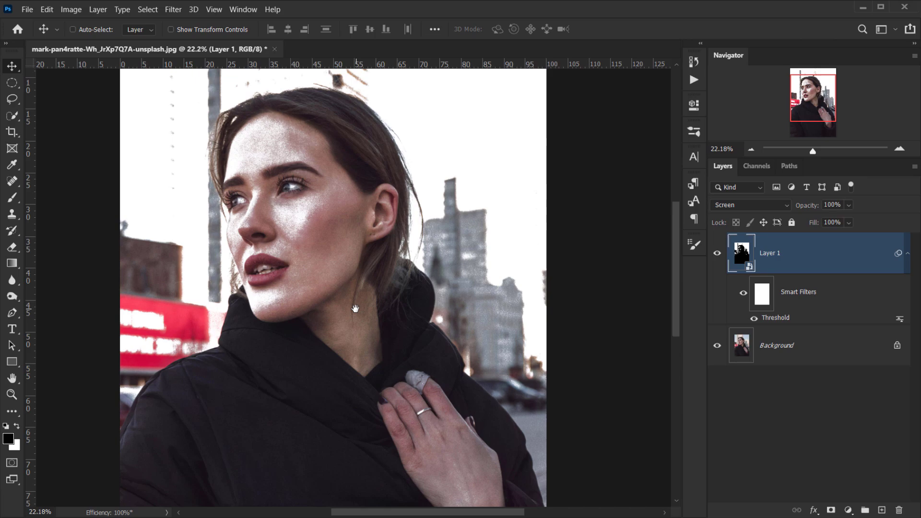
left_click_drag(271, 152, 460, 209)
scroll(459, 208, "down", 2)
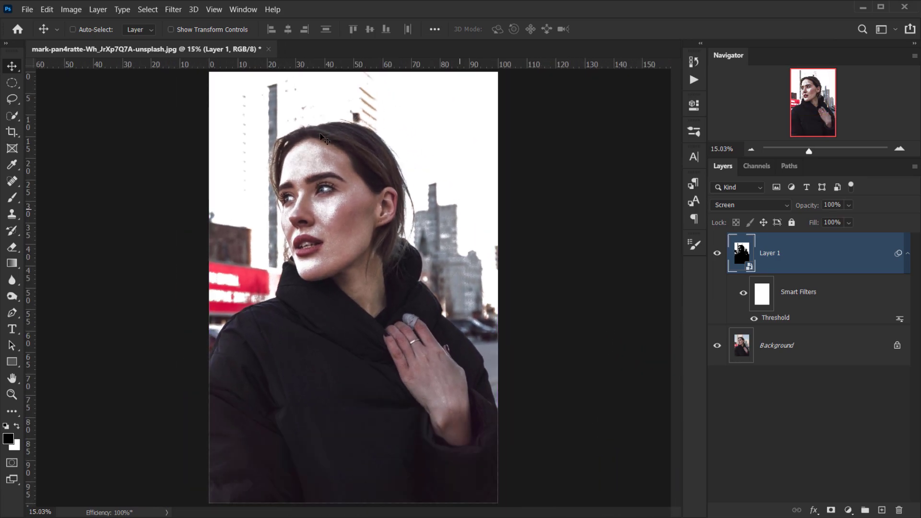
Start a Gaussian Blur on Layer 1 with a radius of 45.6 pixels
left_click(172, 10)
mouse_move(222, 155)
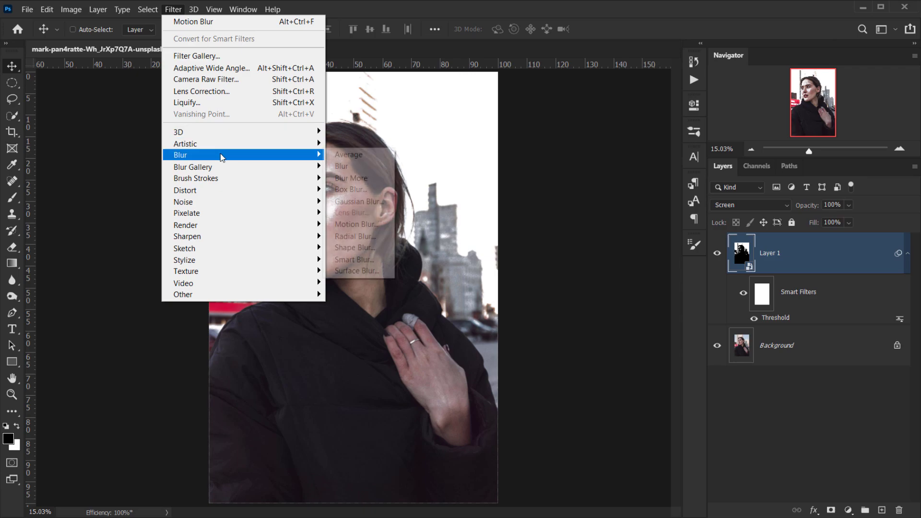
left_click(379, 202)
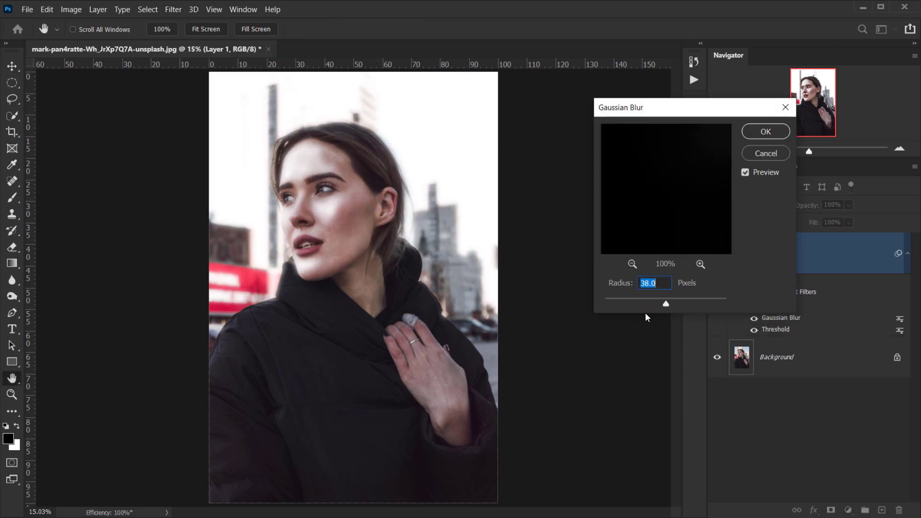
mouse_move(667, 304)
left_mouse_down()
mouse_move(624, 307)
mouse_move(671, 303)
left_mouse_up()
left_click(671, 304)
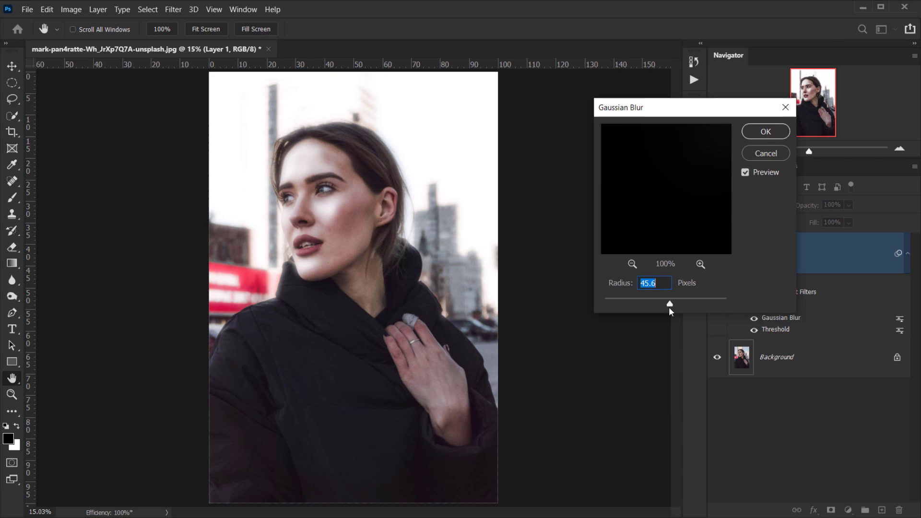
Compare the blur preview off and on, then apply the 45.6-pixel Gaussian Blur
left_click(746, 172)
left_click(747, 172)
left_click(747, 172)
left_click(746, 172)
left_click(765, 132)
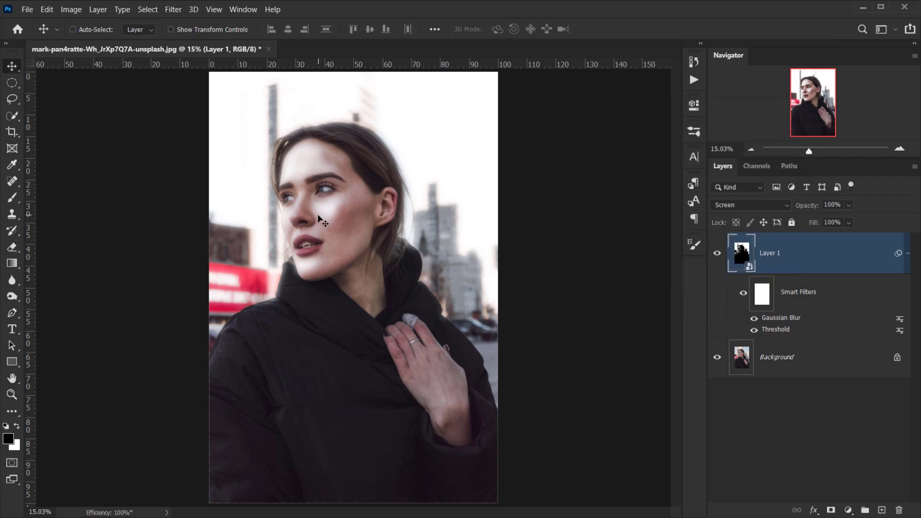
scroll(319, 219, "up", 3)
scroll(312, 218, "down", 2)
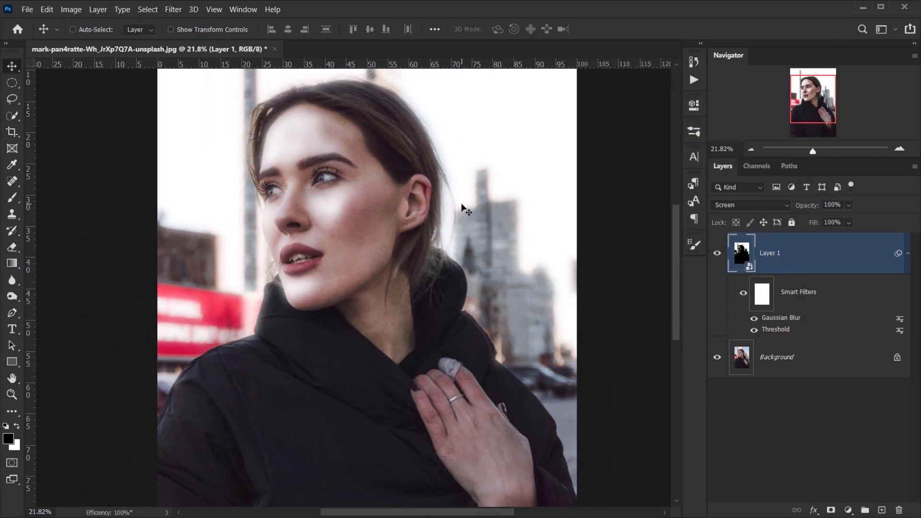
scroll(464, 207, "down", 2)
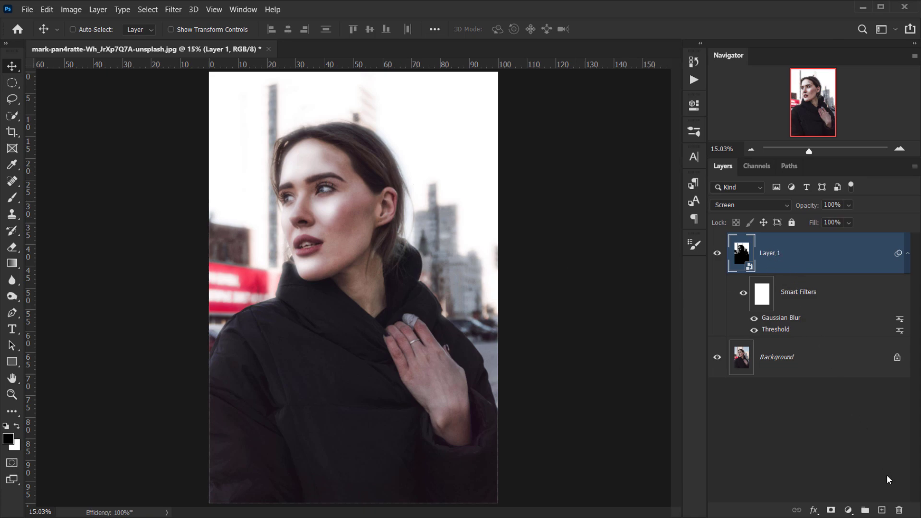
Add a red (ff0000) Solid Color fill layer clipped to Layer 1
left_click(849, 510)
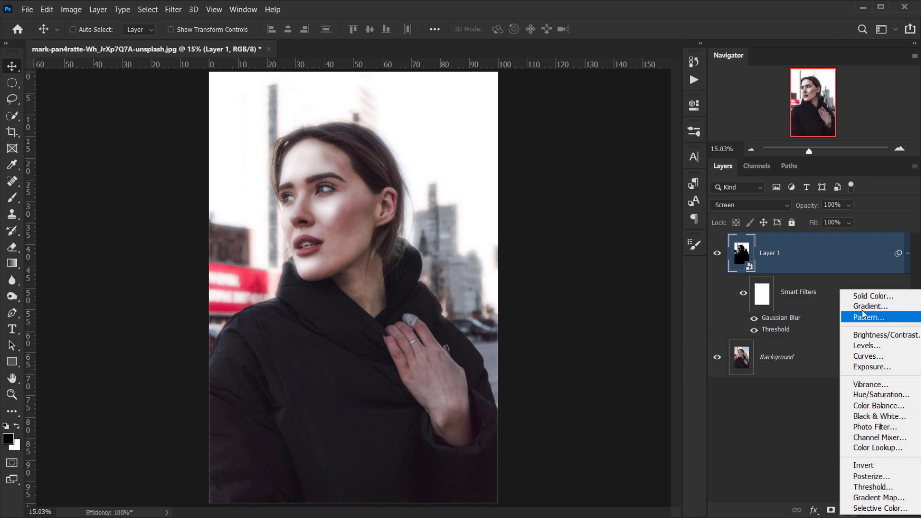
left_click(864, 295)
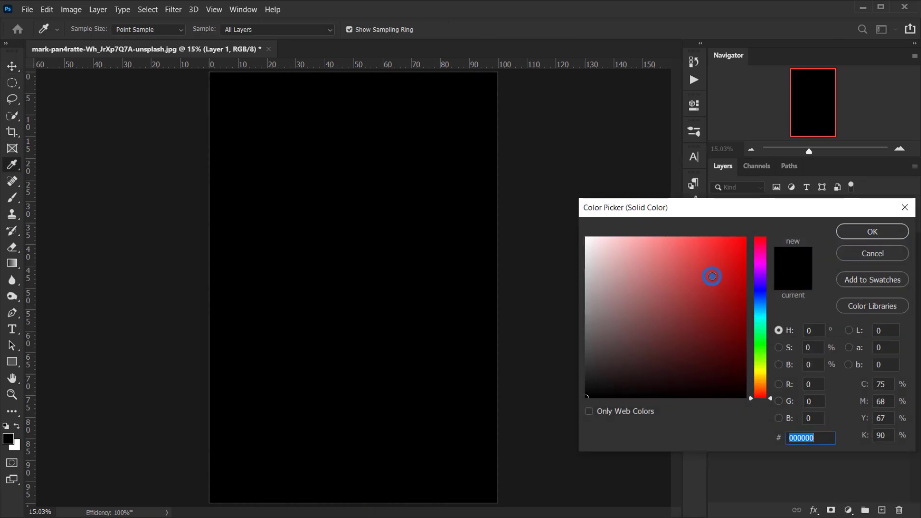
type("ff0000")
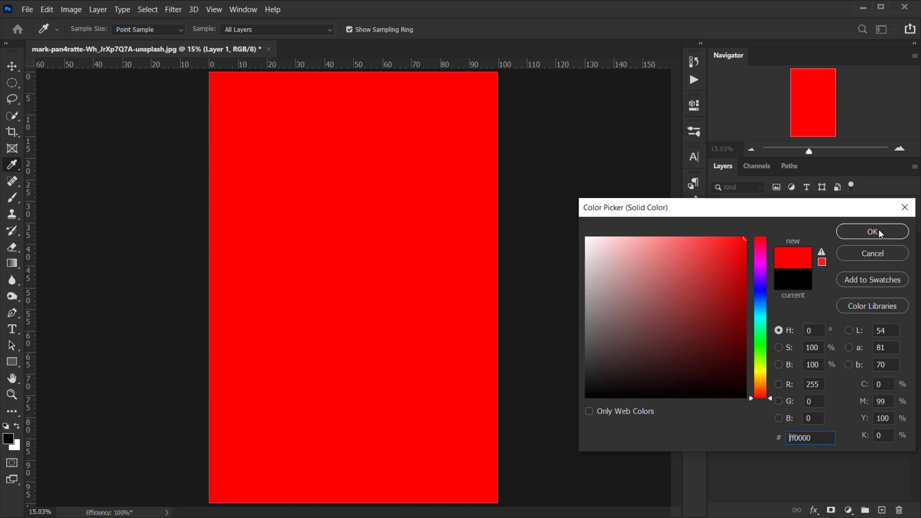
left_click(874, 231)
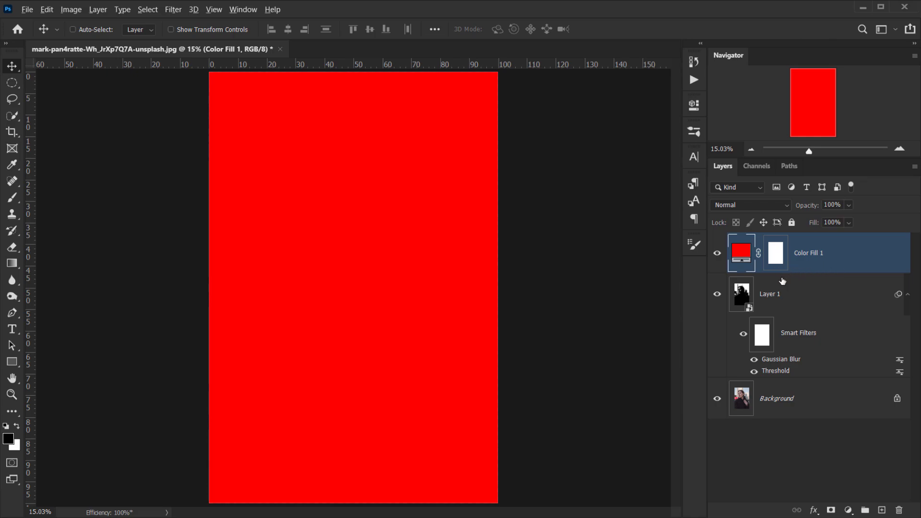
left_click(796, 272, "alt")
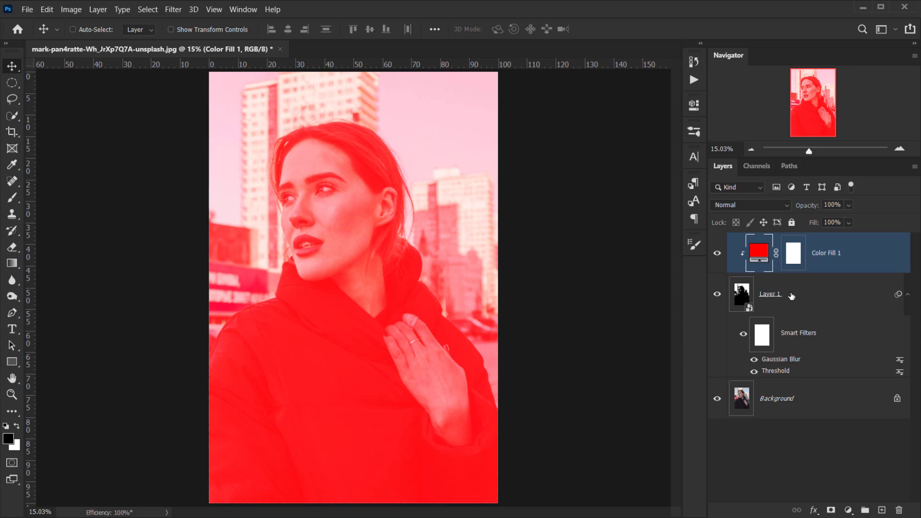
Blend the red fill in Soft Light and inspect the tinted glow on the face up close
left_click(736, 203)
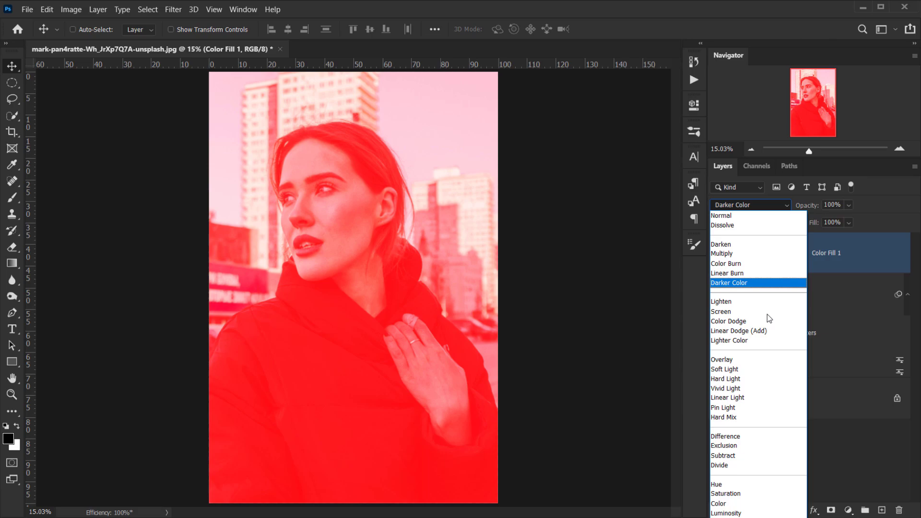
left_click(723, 370)
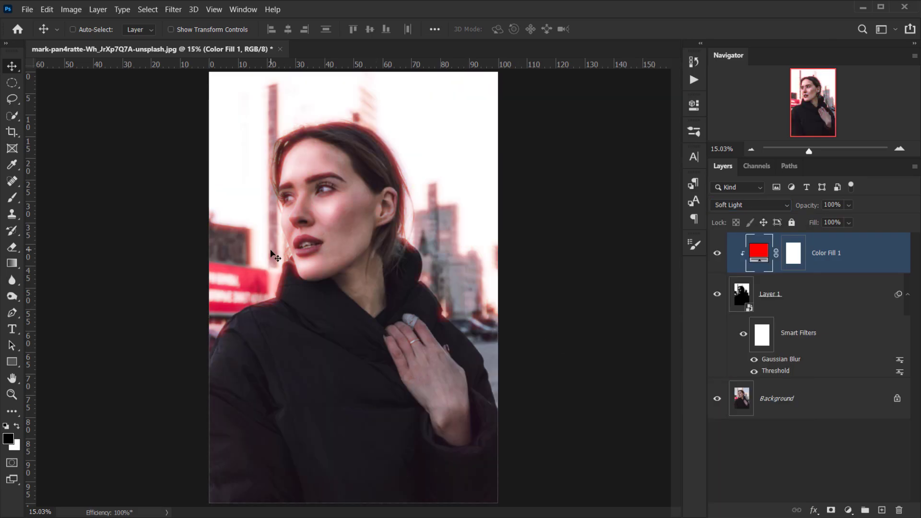
scroll(286, 261, "up", 2)
scroll(286, 261, "up", 3)
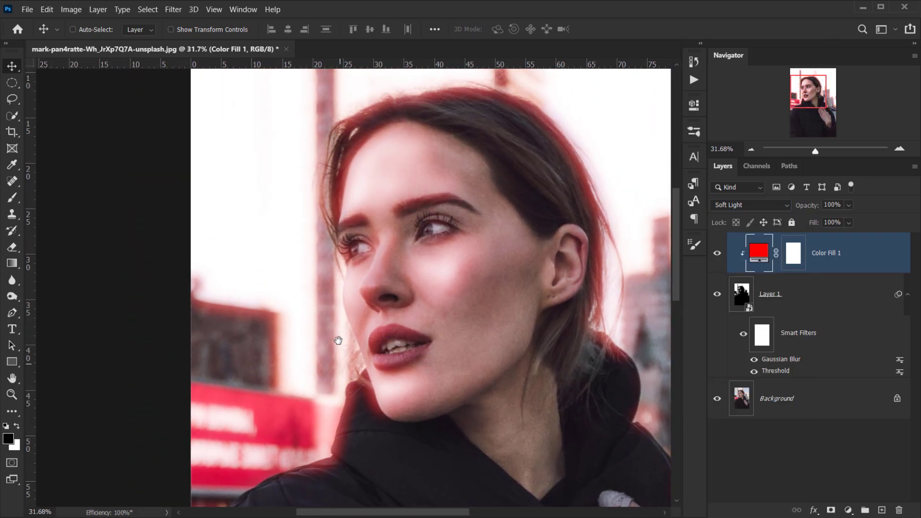
scroll(362, 152, "down", 3)
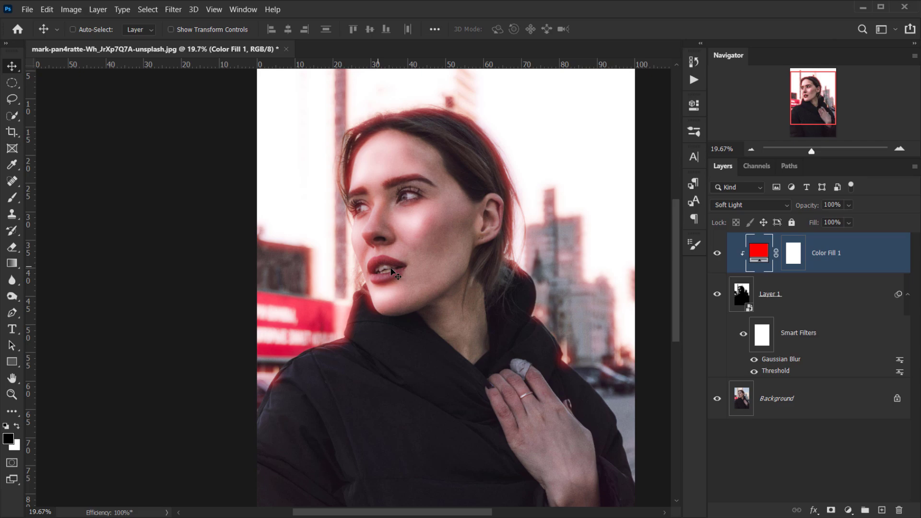
left_click_drag(484, 285, 438, 276)
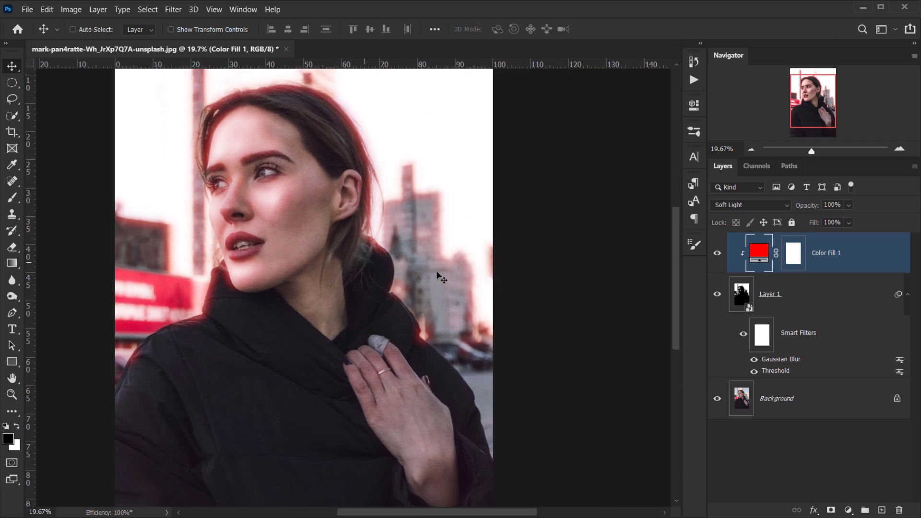
scroll(452, 268, "down", 2)
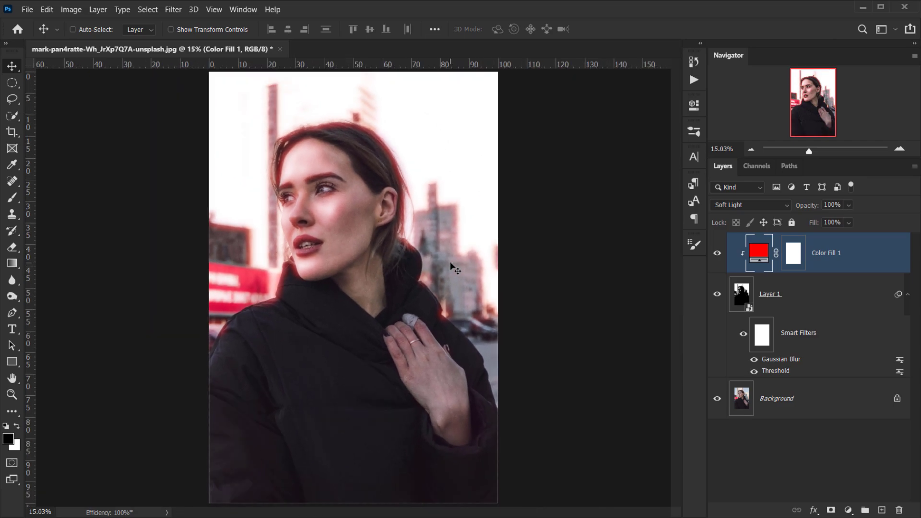
scroll(366, 210, "up", 3)
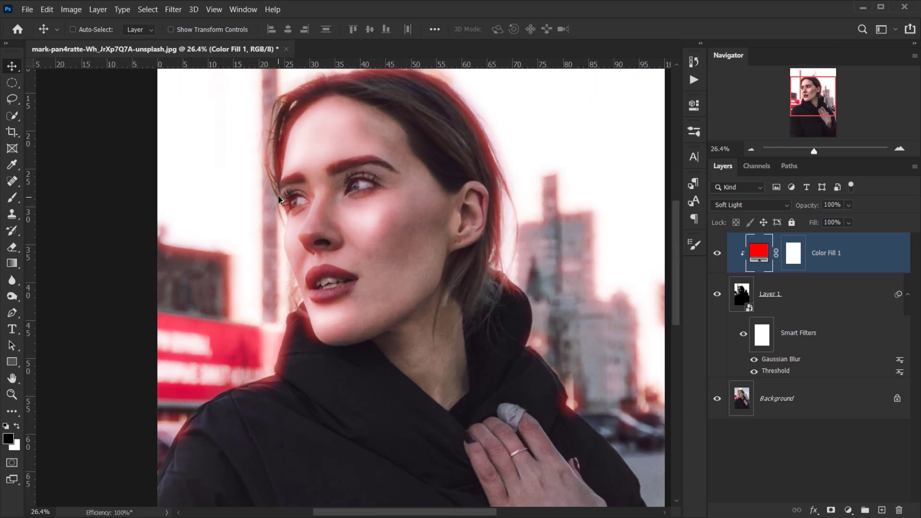
scroll(325, 220, "down", 1)
scroll(325, 220, "down", 1)
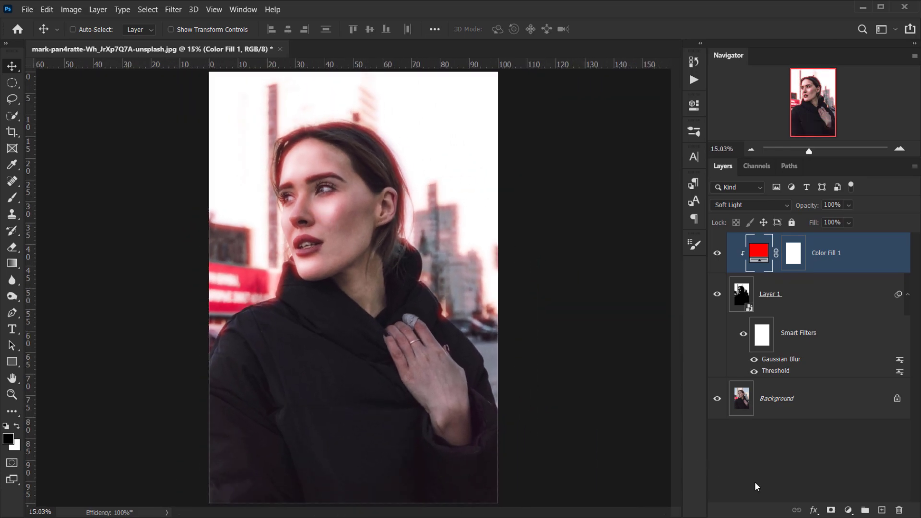
Add Layer 2 above the red fill and fill it with 50% Gray
left_click(882, 509)
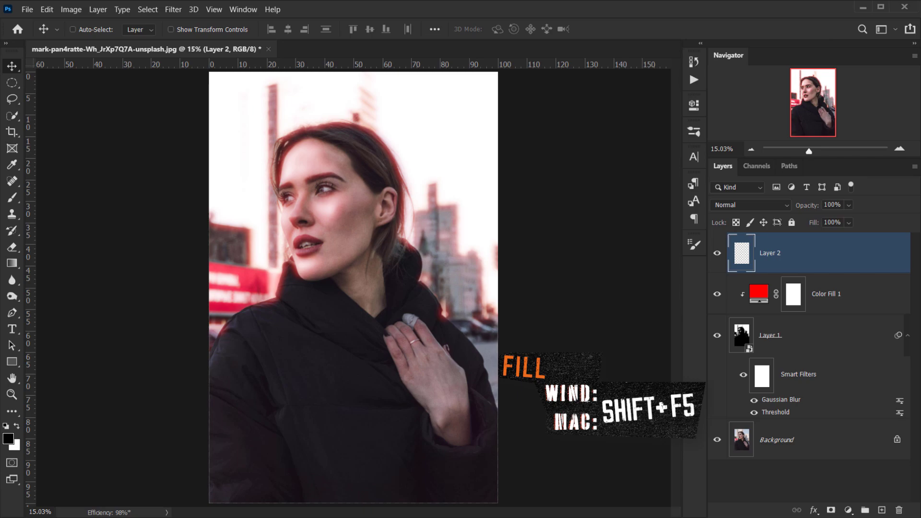
key("shift+F5")
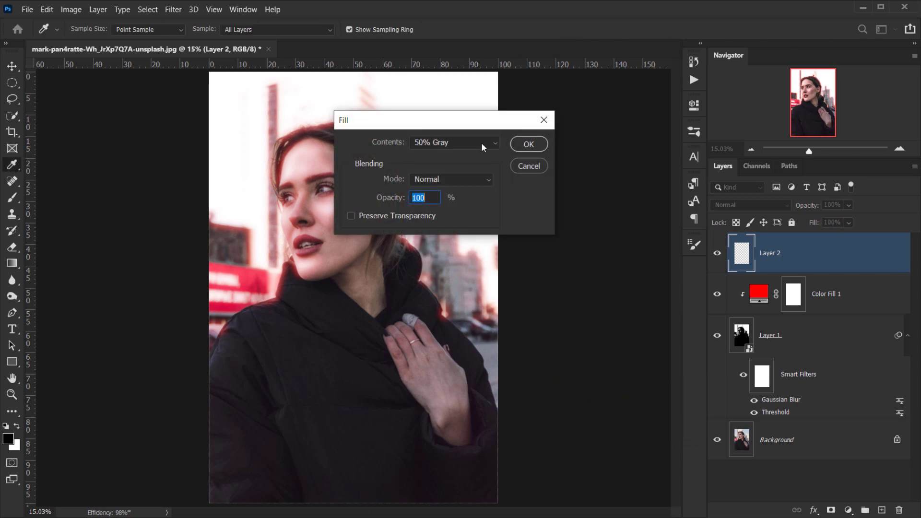
left_click(439, 143)
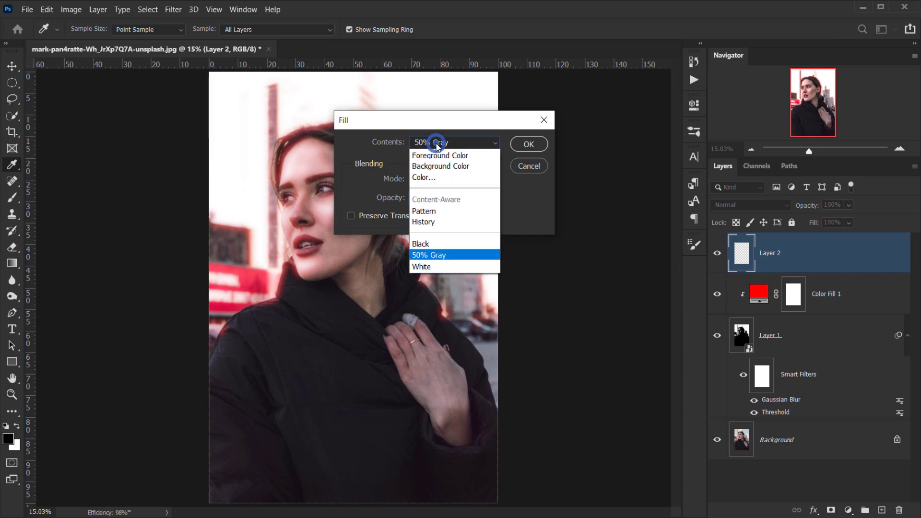
left_click(423, 257)
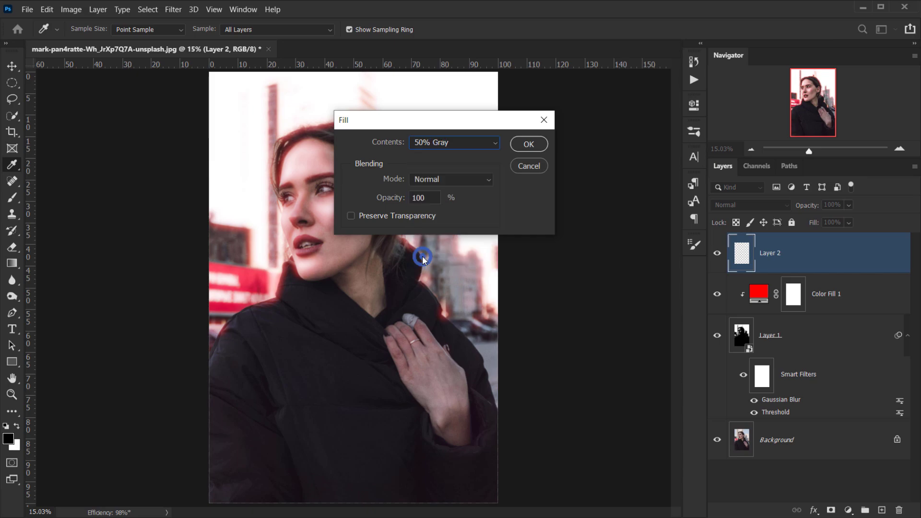
left_click(530, 143)
Apply the Pointillize filter at cell size 3 to the gray layer
key("v")
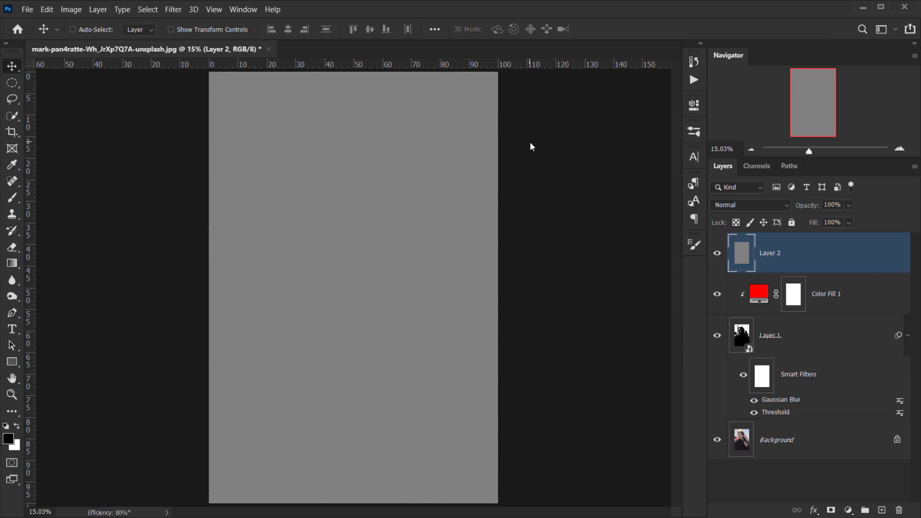
left_click(181, 10)
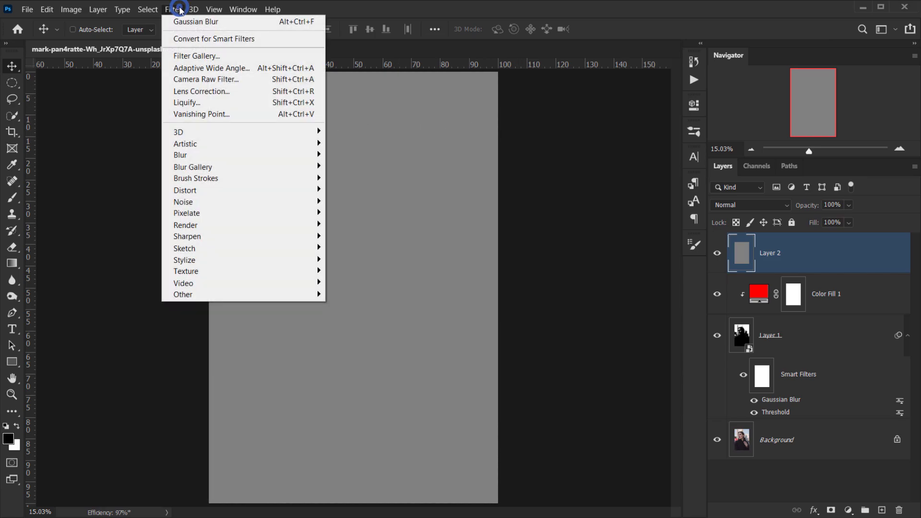
mouse_move(203, 217)
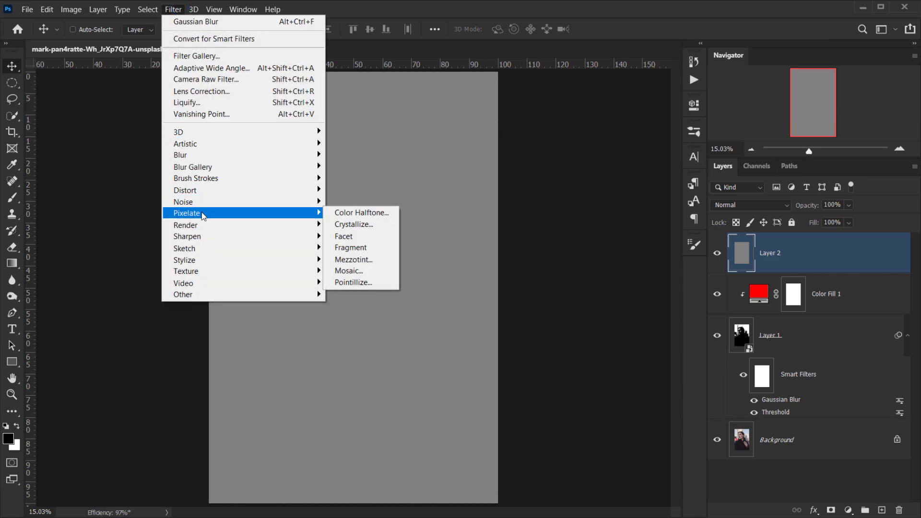
left_click(372, 290)
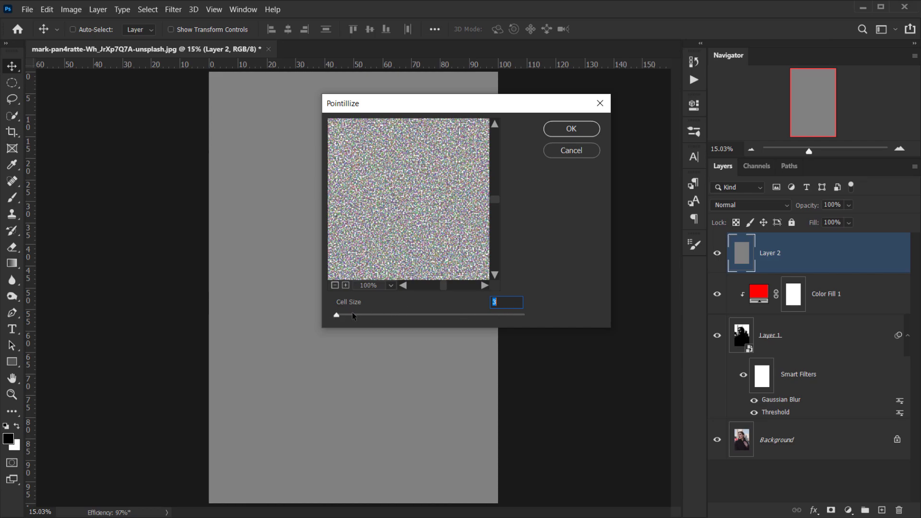
left_click(571, 128)
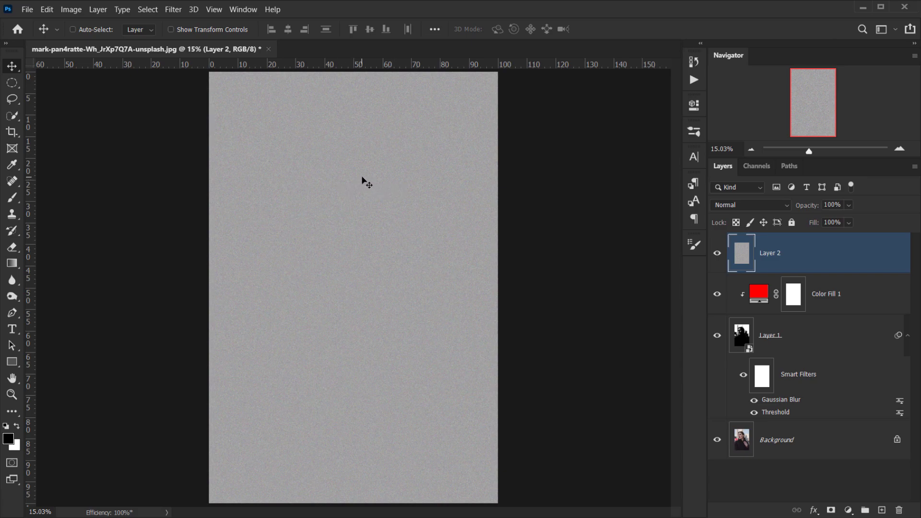
Desaturate Layer 2 to strip all colour from the grain texture
left_click(71, 9)
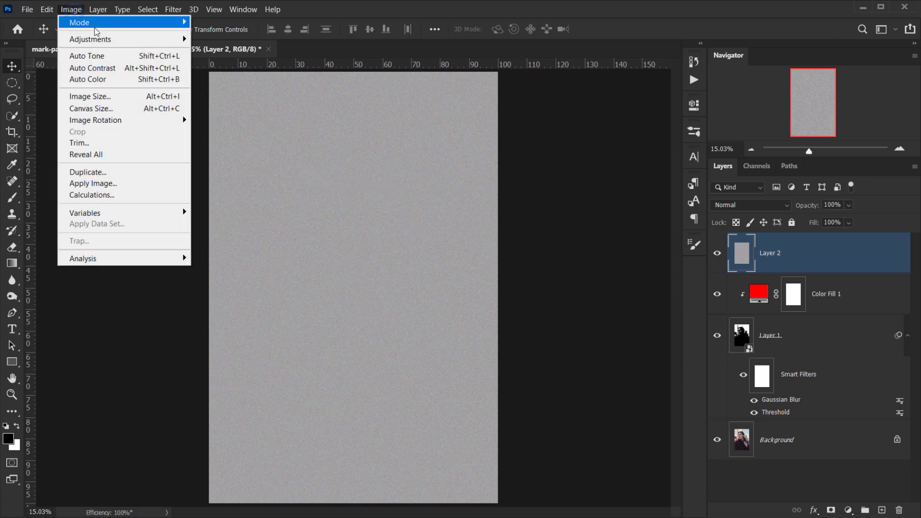
mouse_move(107, 41)
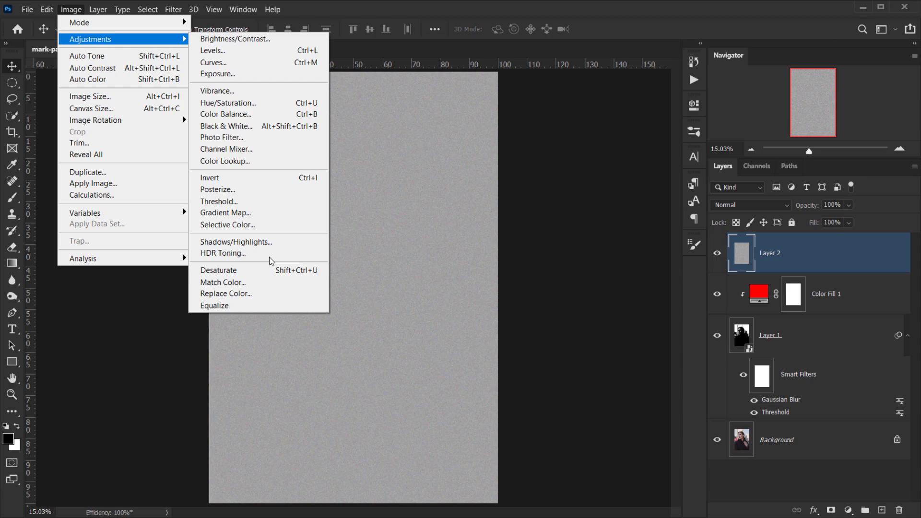
left_click(249, 270)
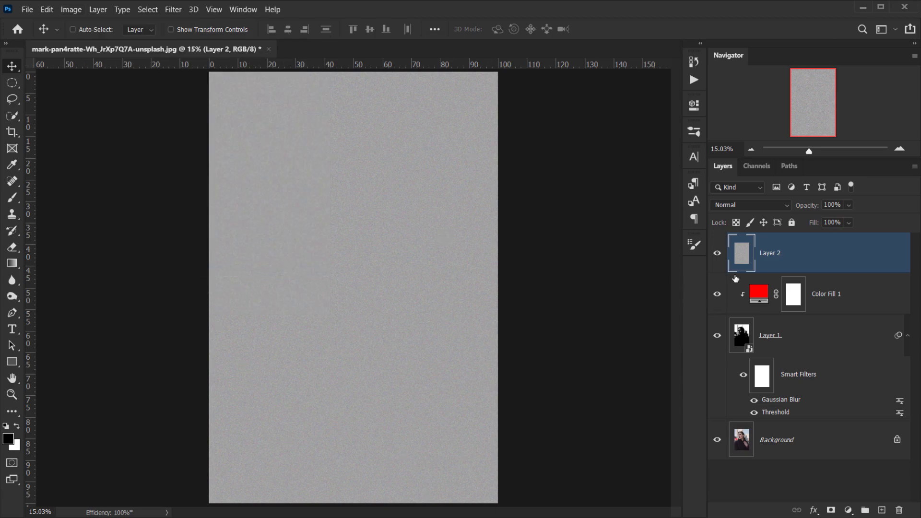
left_click(754, 204)
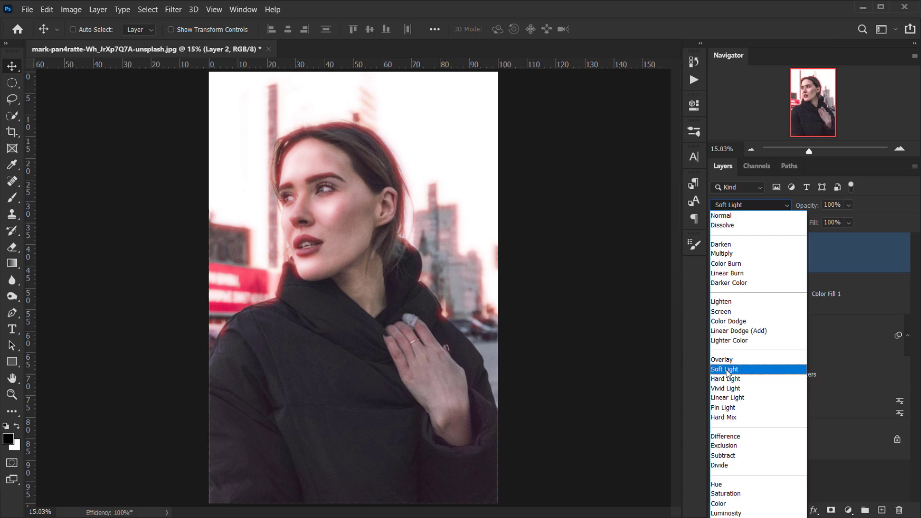
Set Layer 2 to Soft Light and toggle it off and on to check the grain close-up
left_click(727, 370)
left_click_drag(310, 259, 356, 231)
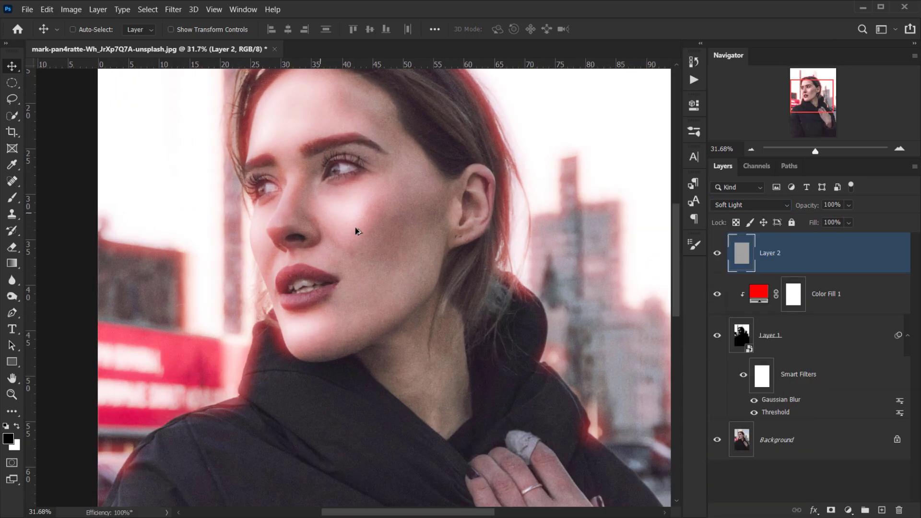
scroll(373, 241, "up", 6)
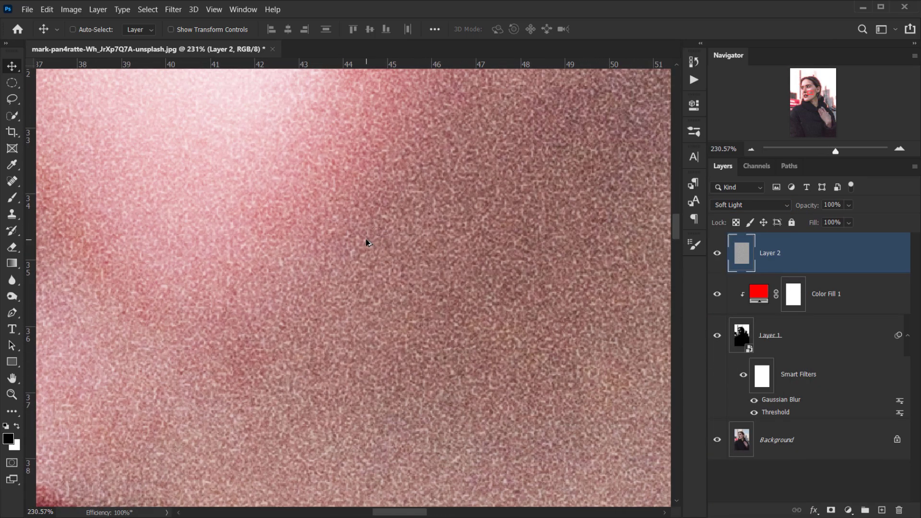
scroll(366, 242, "down", 4)
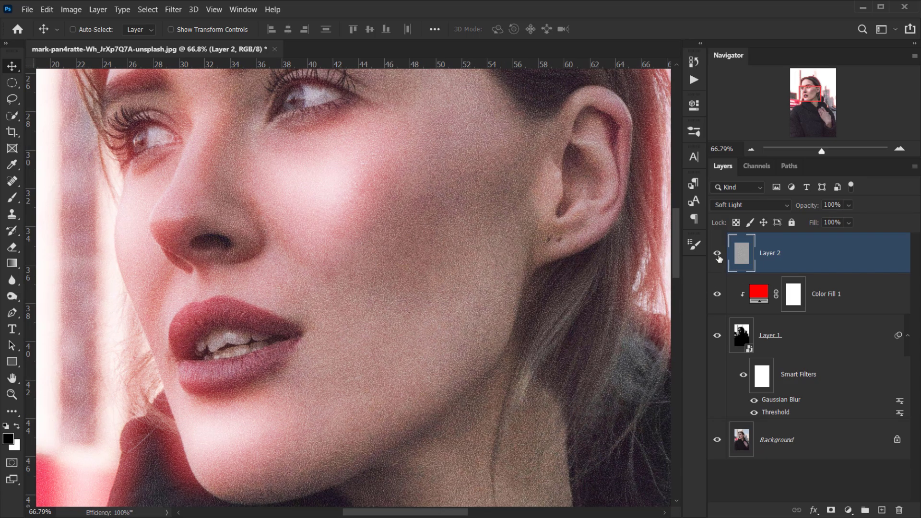
left_click(718, 255)
left_click(718, 254)
Blur the grain layer with a 1-pixel Gaussian Blur and zoom out to the full portrait
left_click(173, 9)
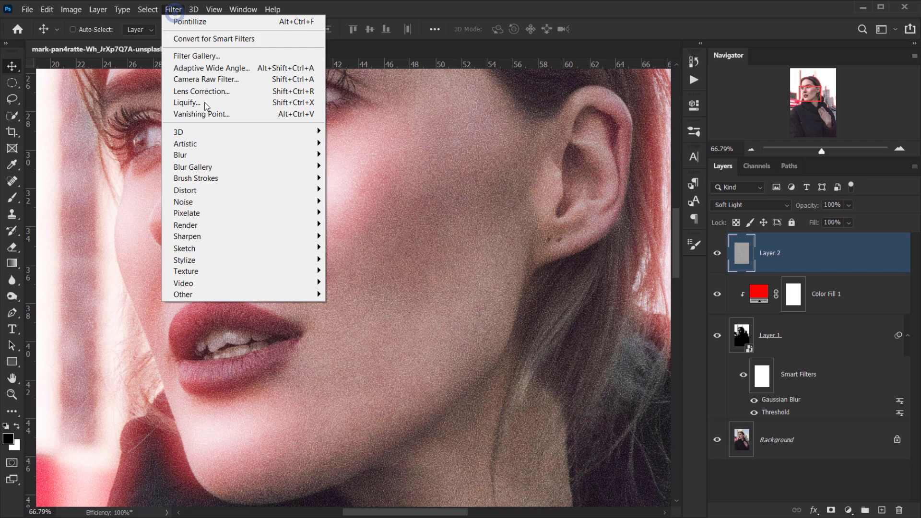
mouse_move(269, 155)
left_click(363, 207)
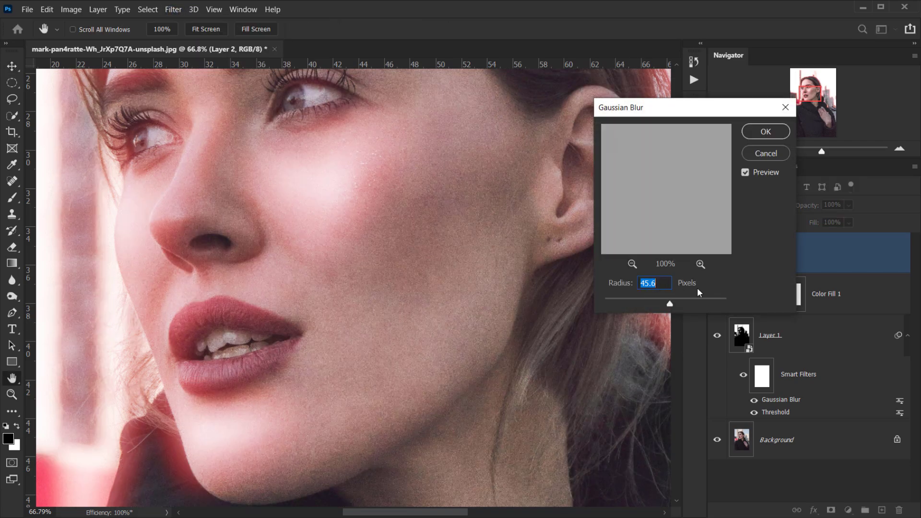
type("1")
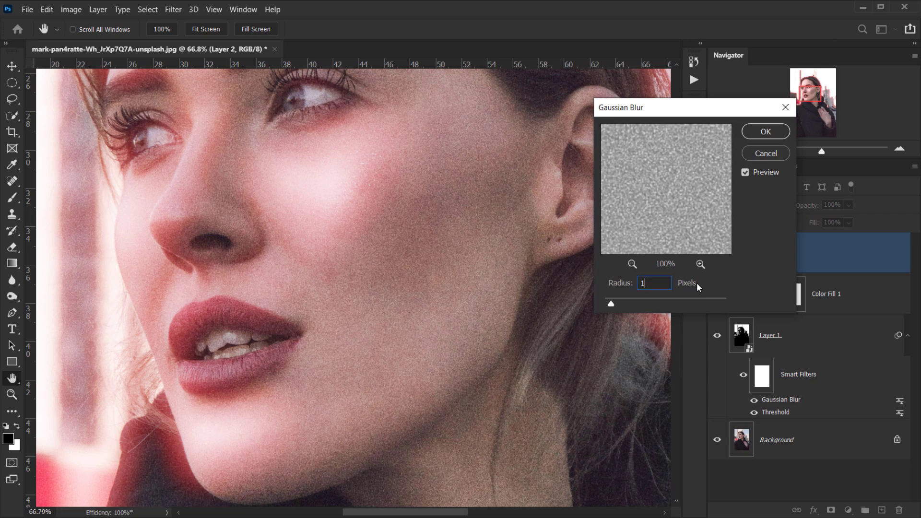
left_click(758, 133)
scroll(516, 285, "down", 5)
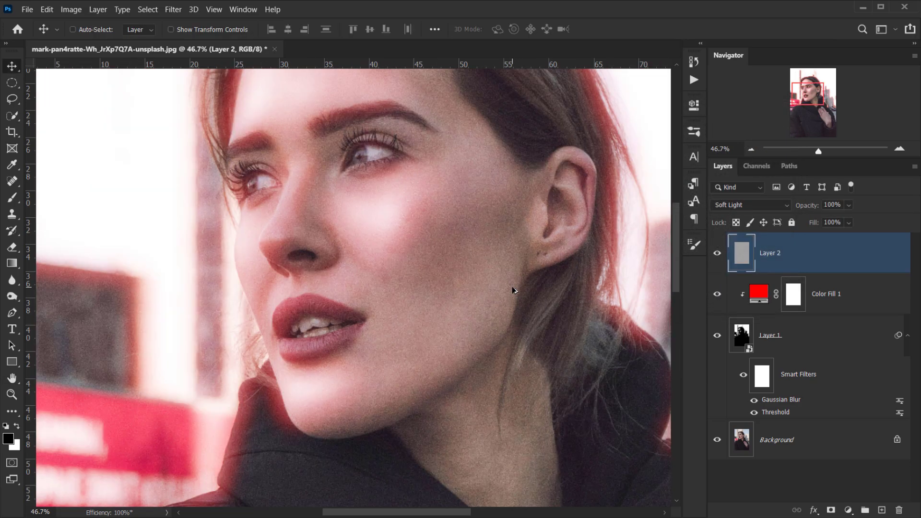
scroll(353, 288, "down", 1)
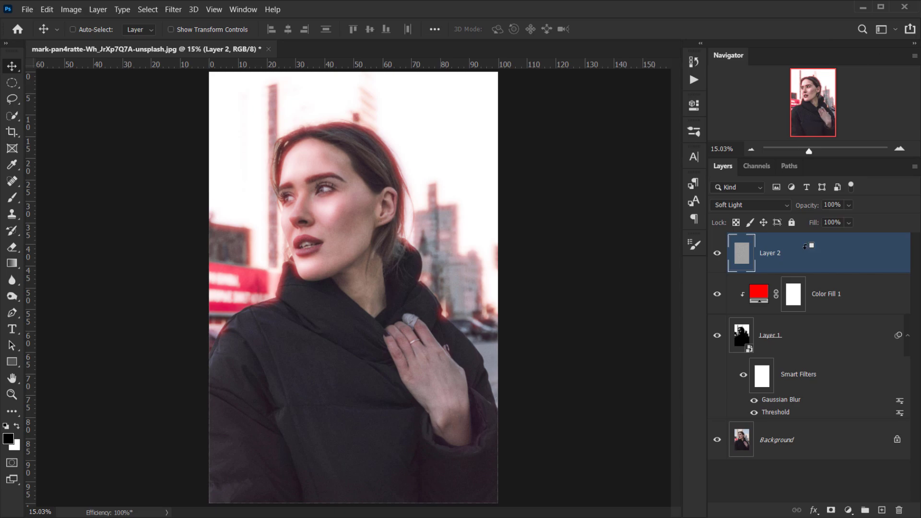
Solo the Background to compare with the original, restore all layers, then hide the panels
left_click(718, 440, "alt")
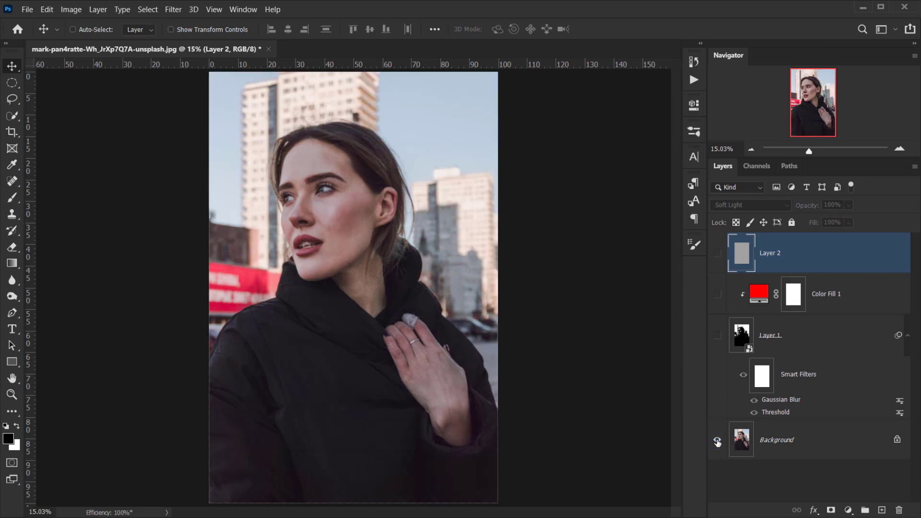
left_click(717, 441, "alt")
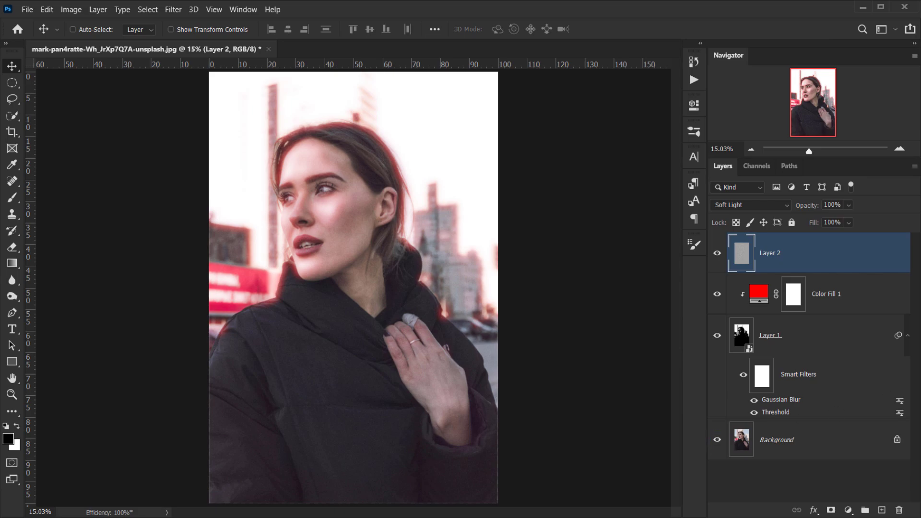
key("Tab")
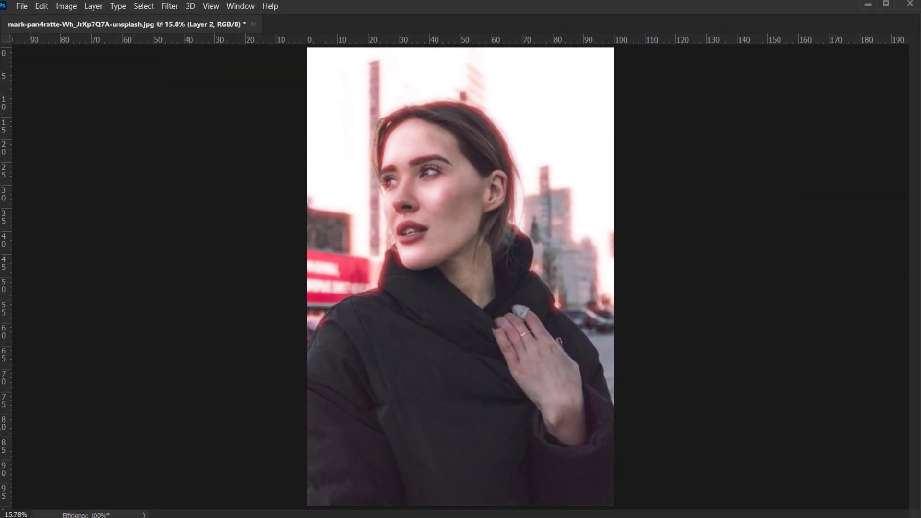